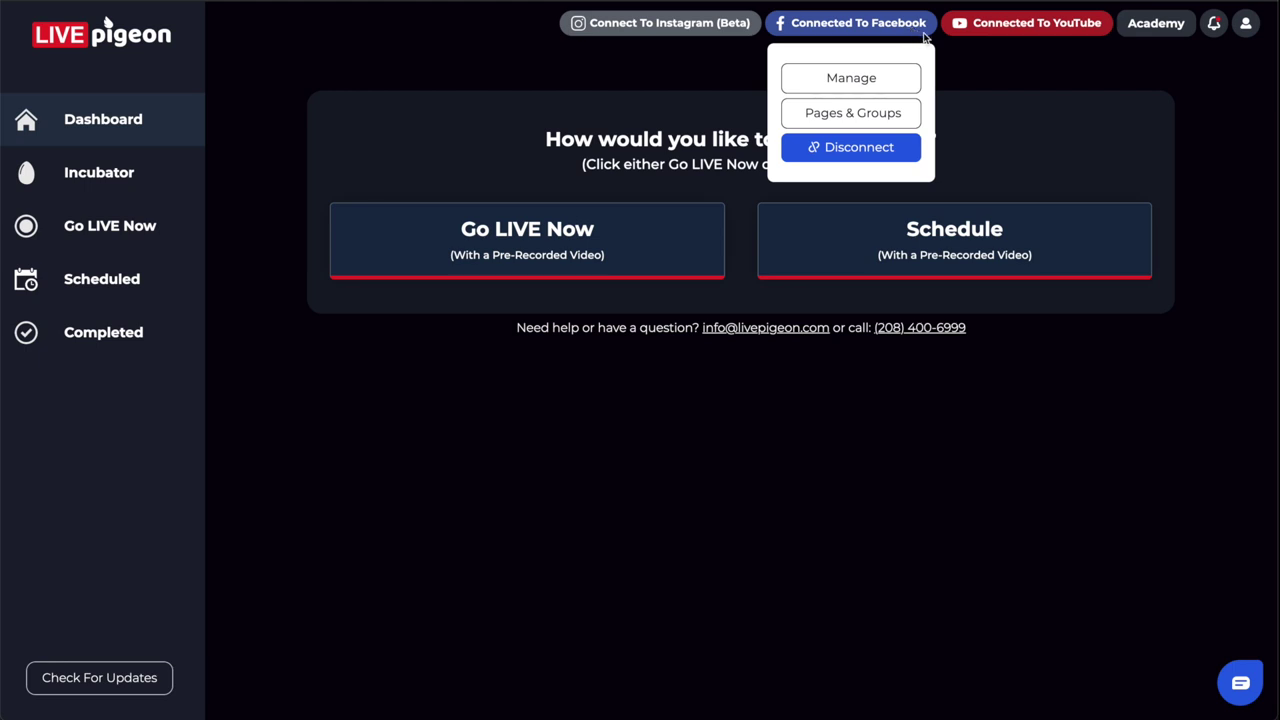
Copy the YouTube Channel embed code from LIVEpigeon's Smart Embed settings.
left_click(1246, 26)
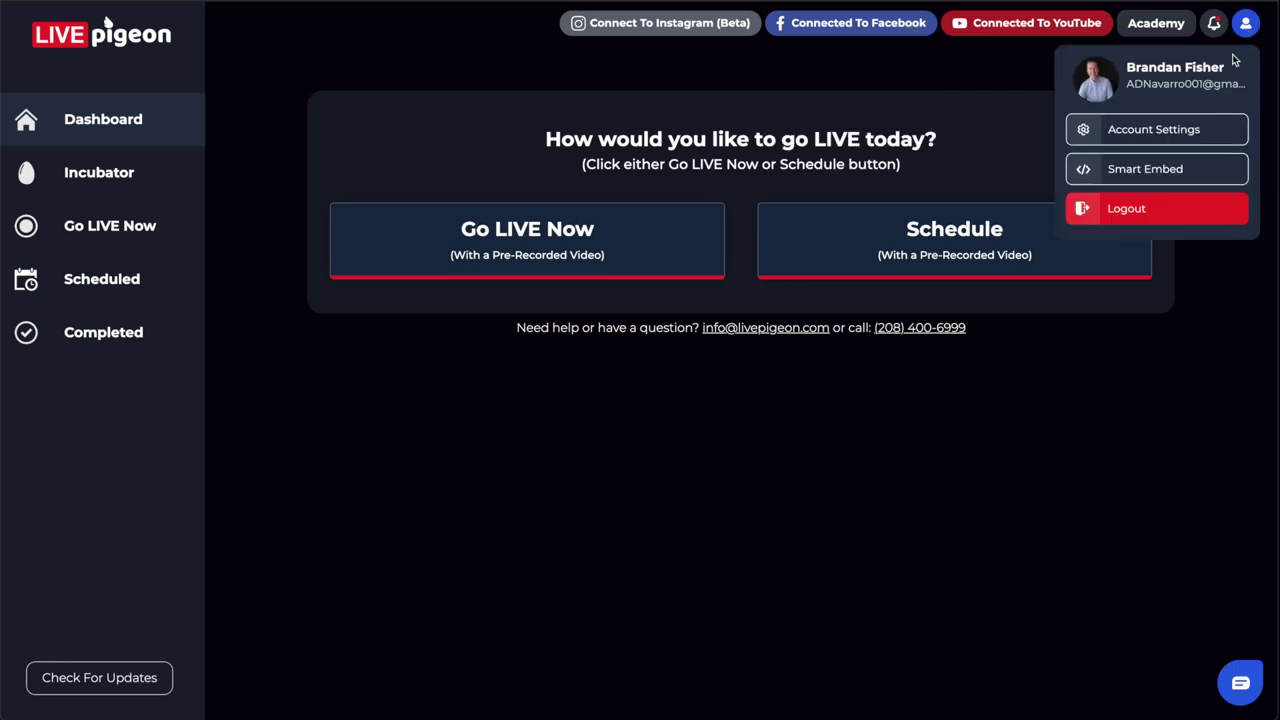
left_click(1117, 168)
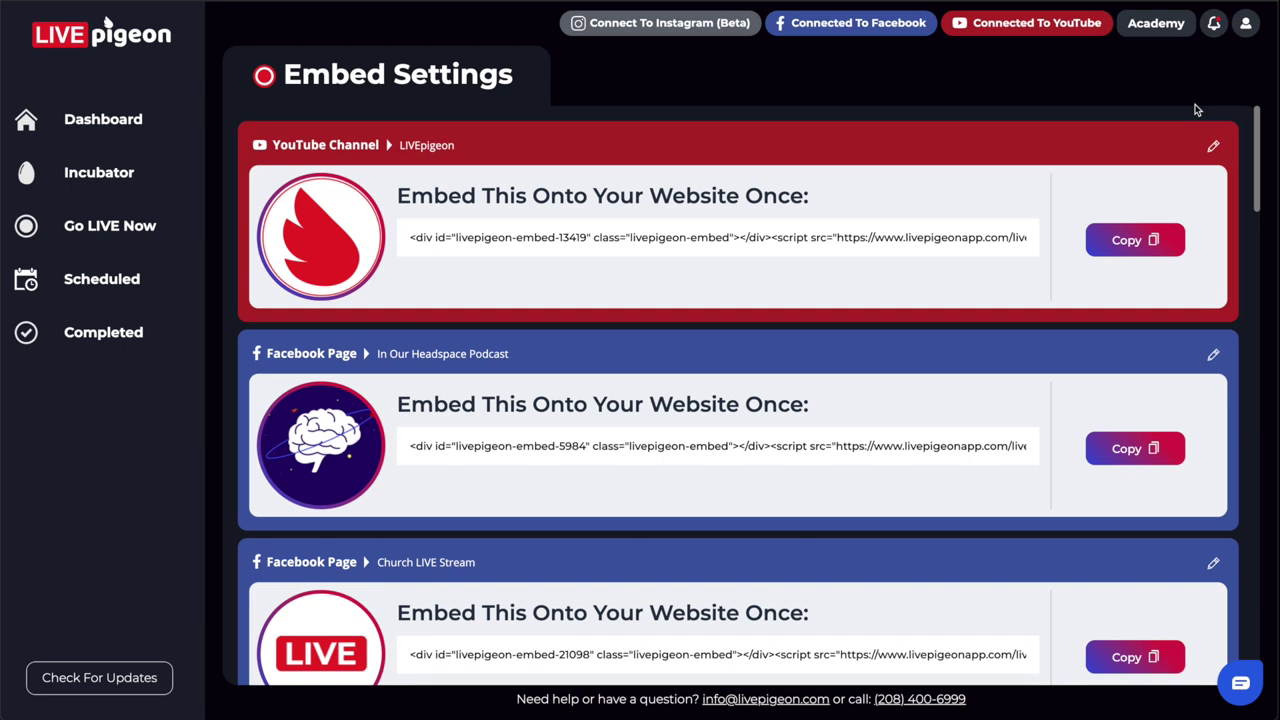
left_click(1093, 250)
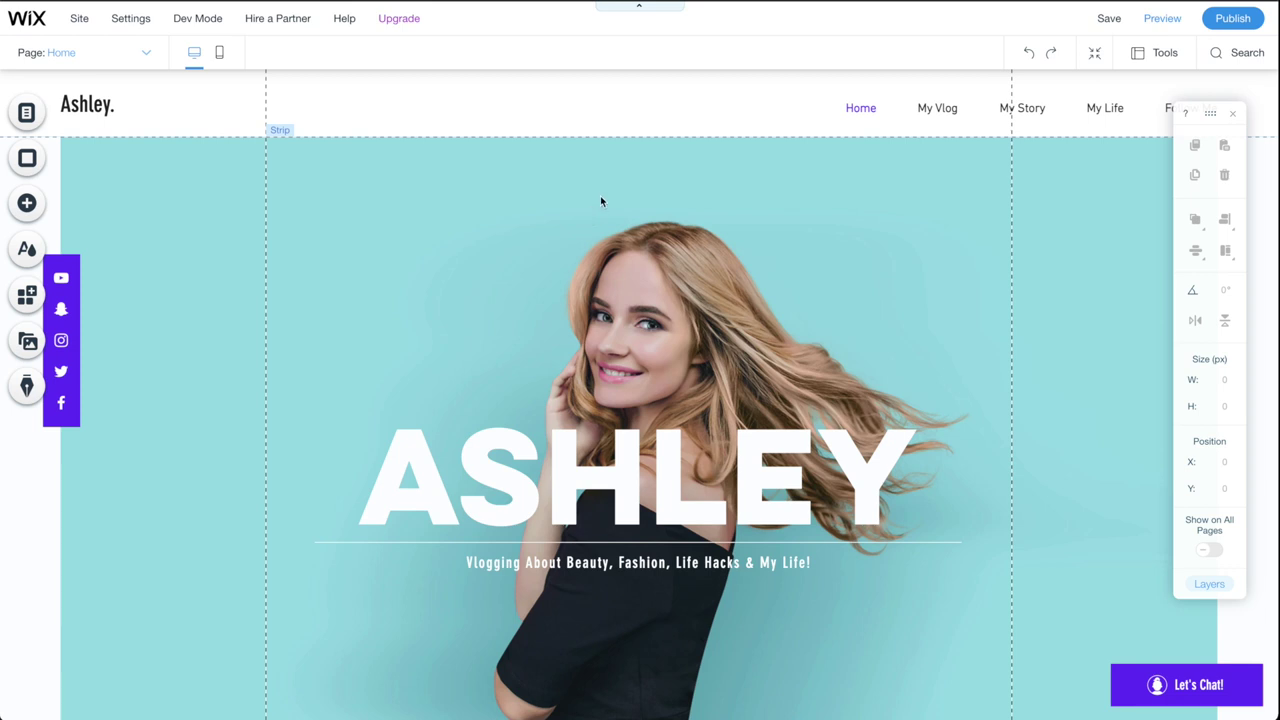
Scroll the Ashley home page down to the empty purple block under MY VLOG.
scroll(600, 201, "down", 3)
scroll(595, 210, "down", 2)
scroll(594, 214, "down", 5)
scroll(590, 222, "down", 2)
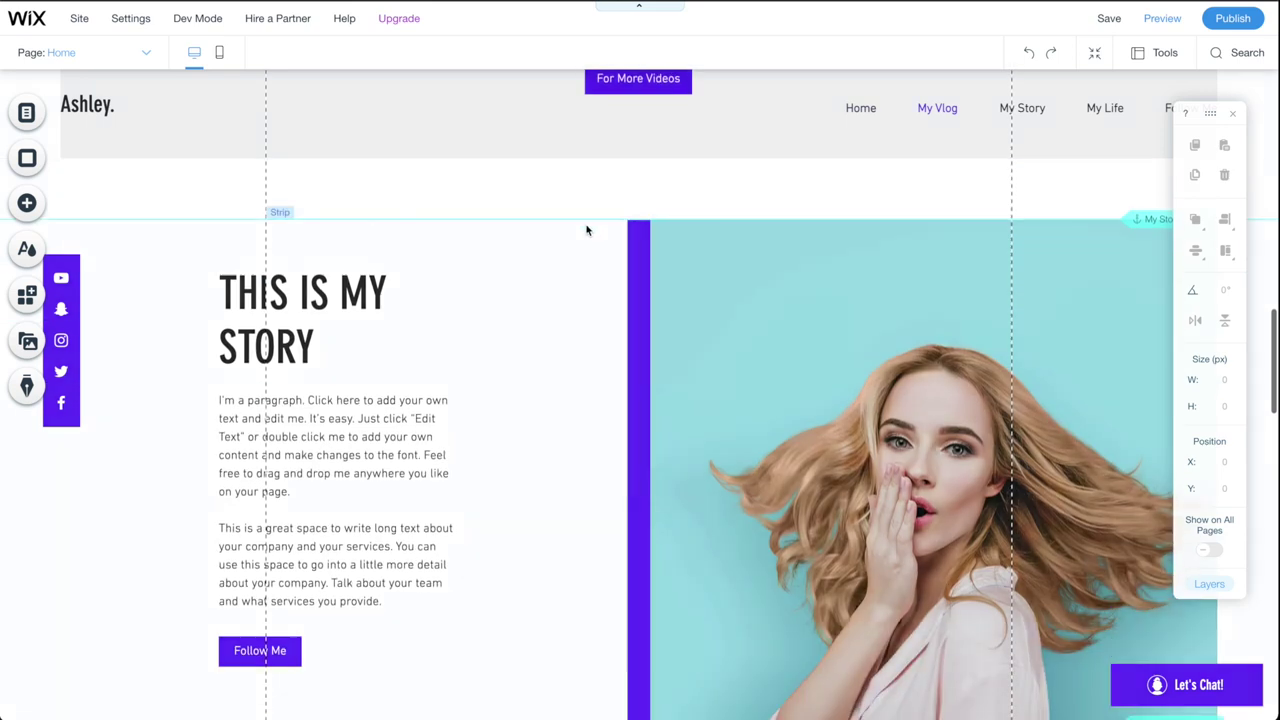
scroll(586, 228, "down", 5)
scroll(586, 229, "down", 3)
scroll(526, 297, "down", 6)
scroll(525, 296, "down", 4)
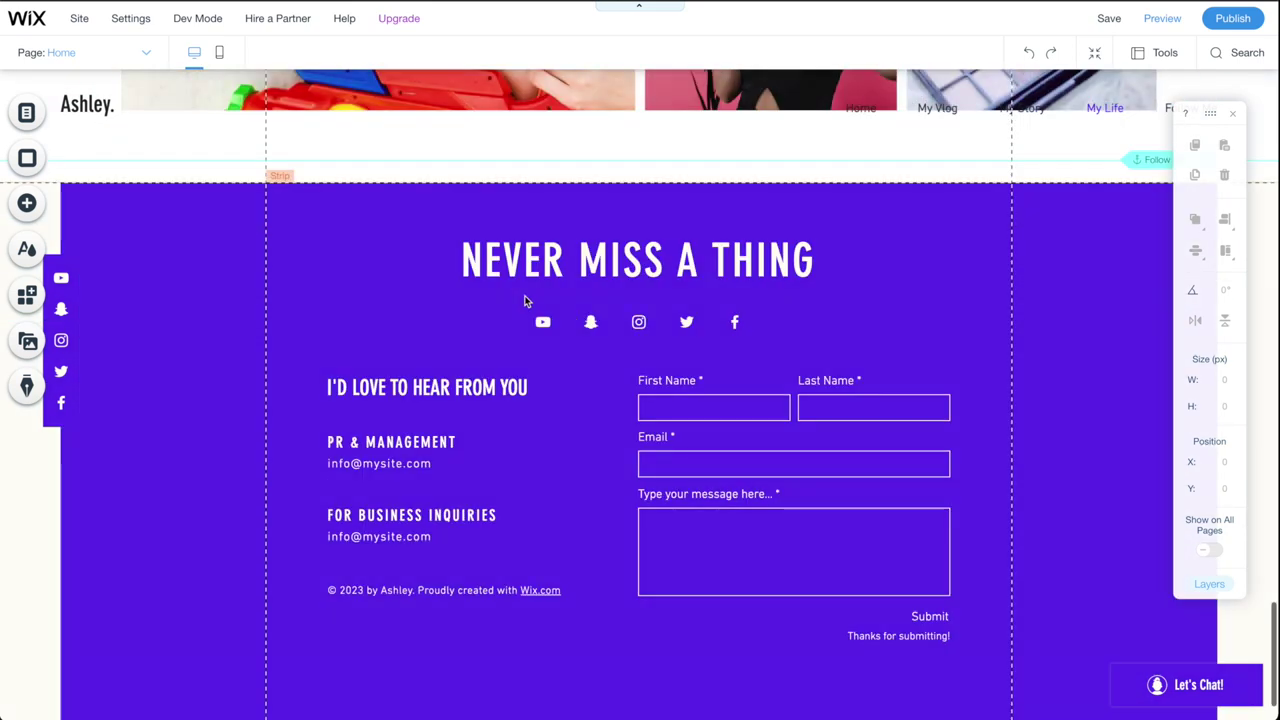
scroll(524, 295, "up", 15)
scroll(524, 295, "up", 10)
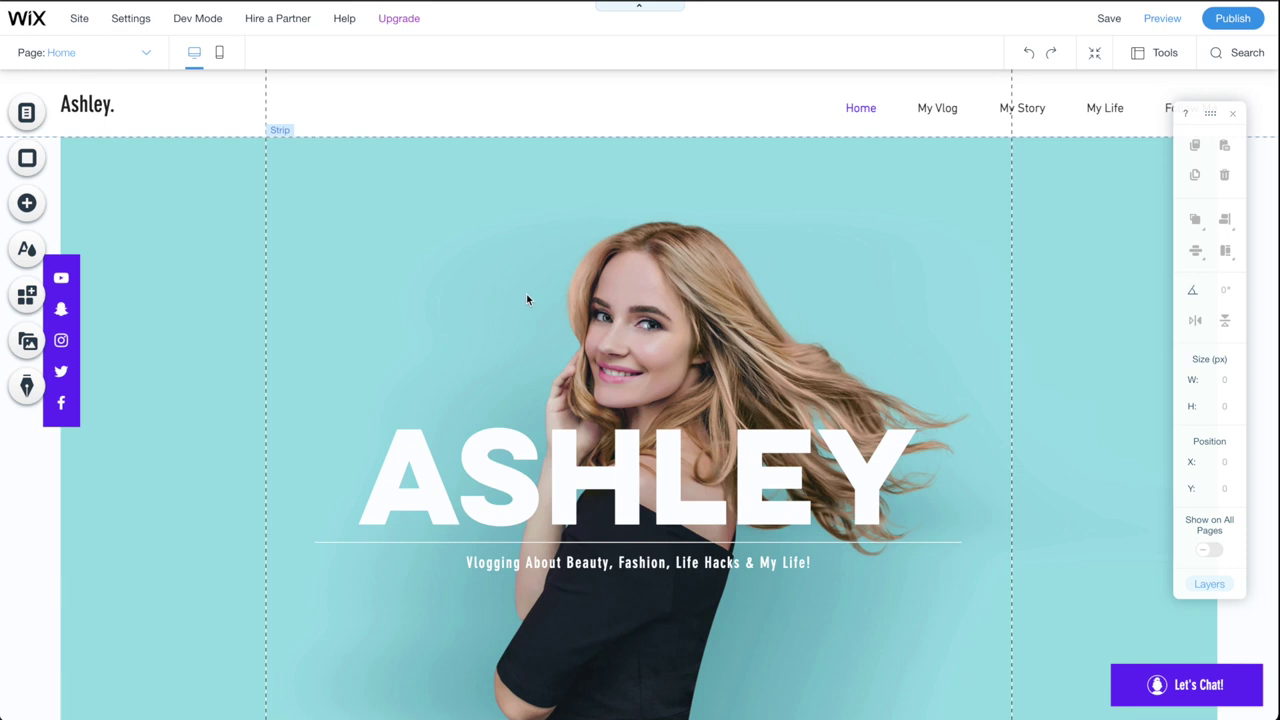
scroll(527, 299, "down", 5)
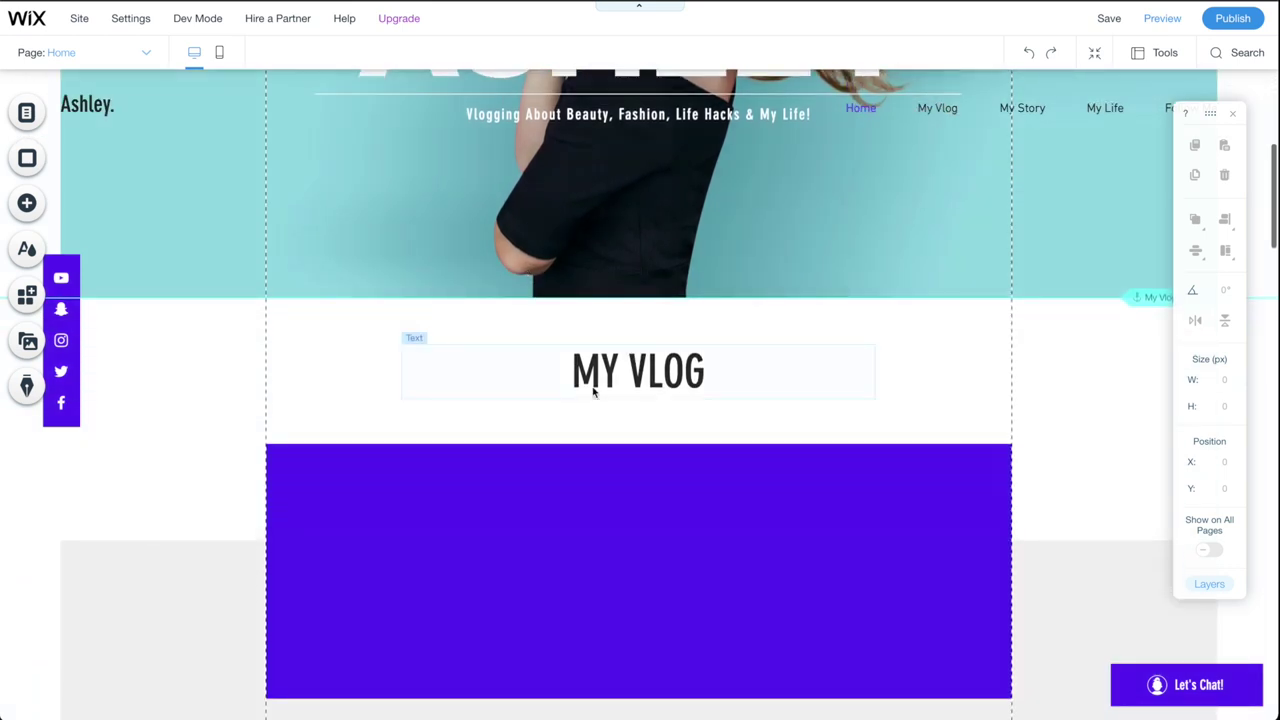
scroll(591, 400, "down", 1)
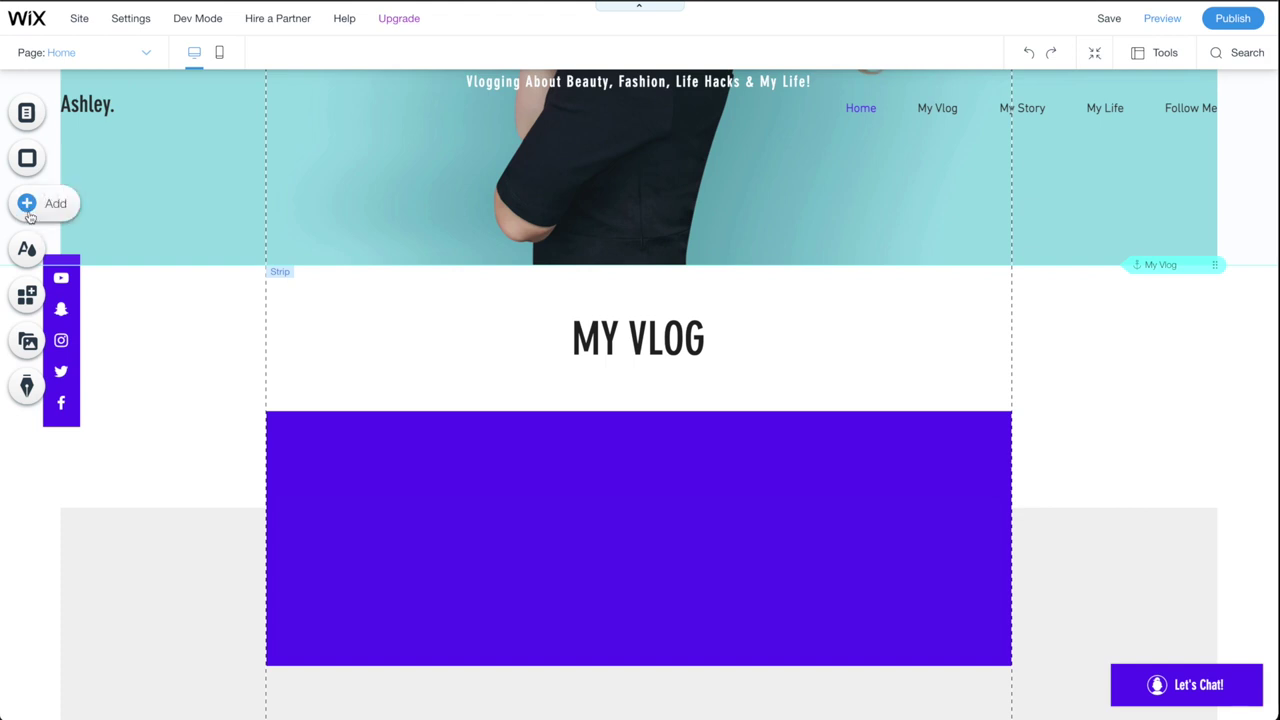
Add an HTML embed widget and place it inside the purple MY VLOG box.
left_click(28, 210)
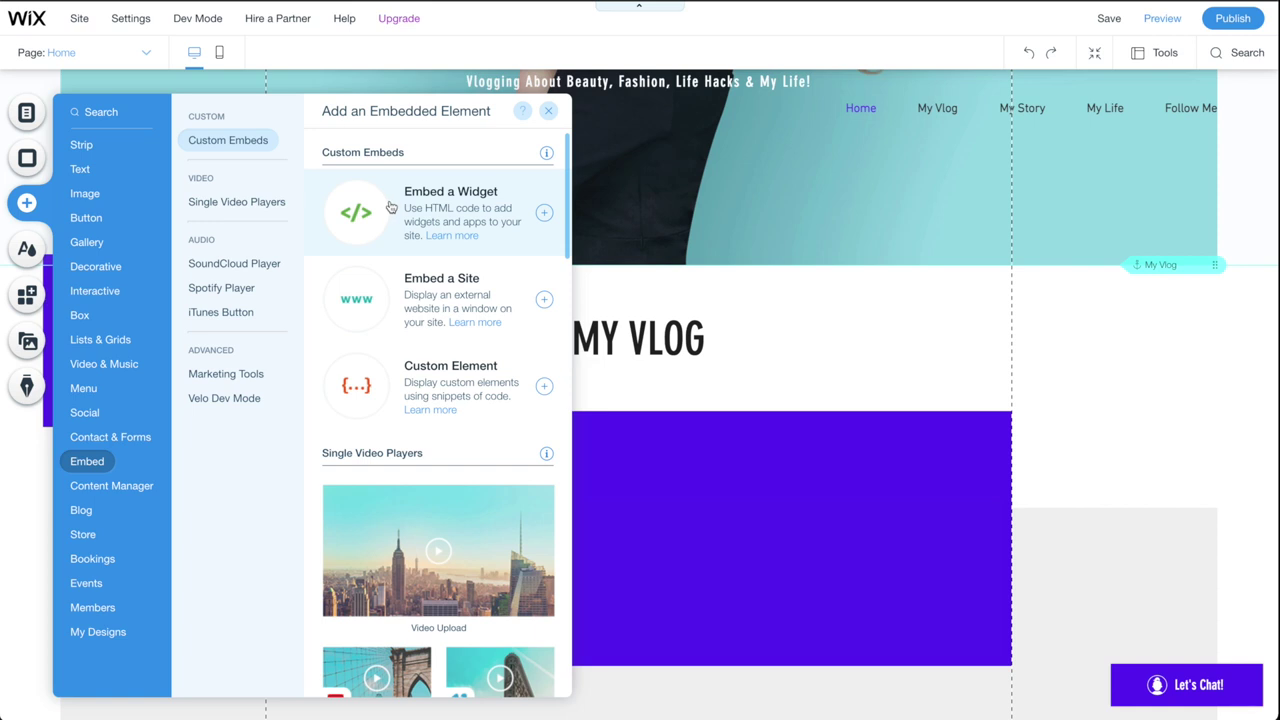
left_click(390, 205)
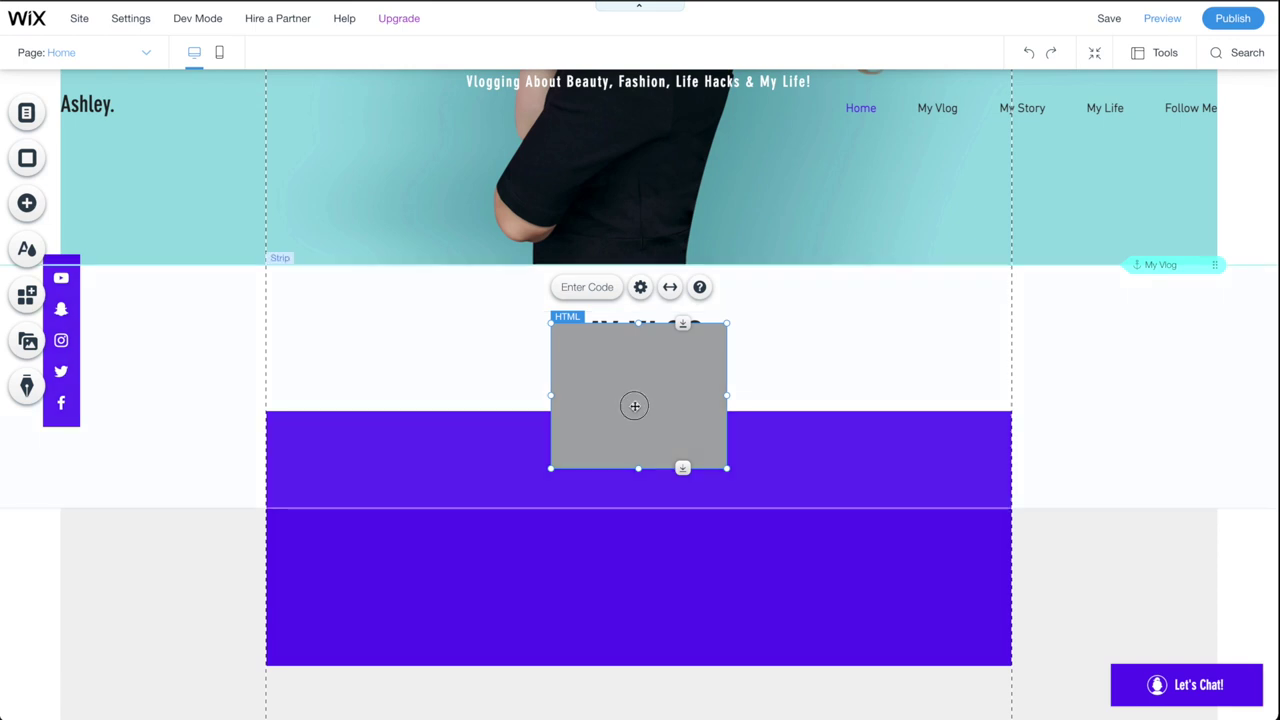
mouse_move(646, 421)
left_mouse_down()
mouse_move(669, 403)
mouse_move(666, 466)
mouse_move(703, 371)
mouse_move(649, 380)
mouse_move(631, 509)
mouse_move(634, 491)
left_mouse_up()
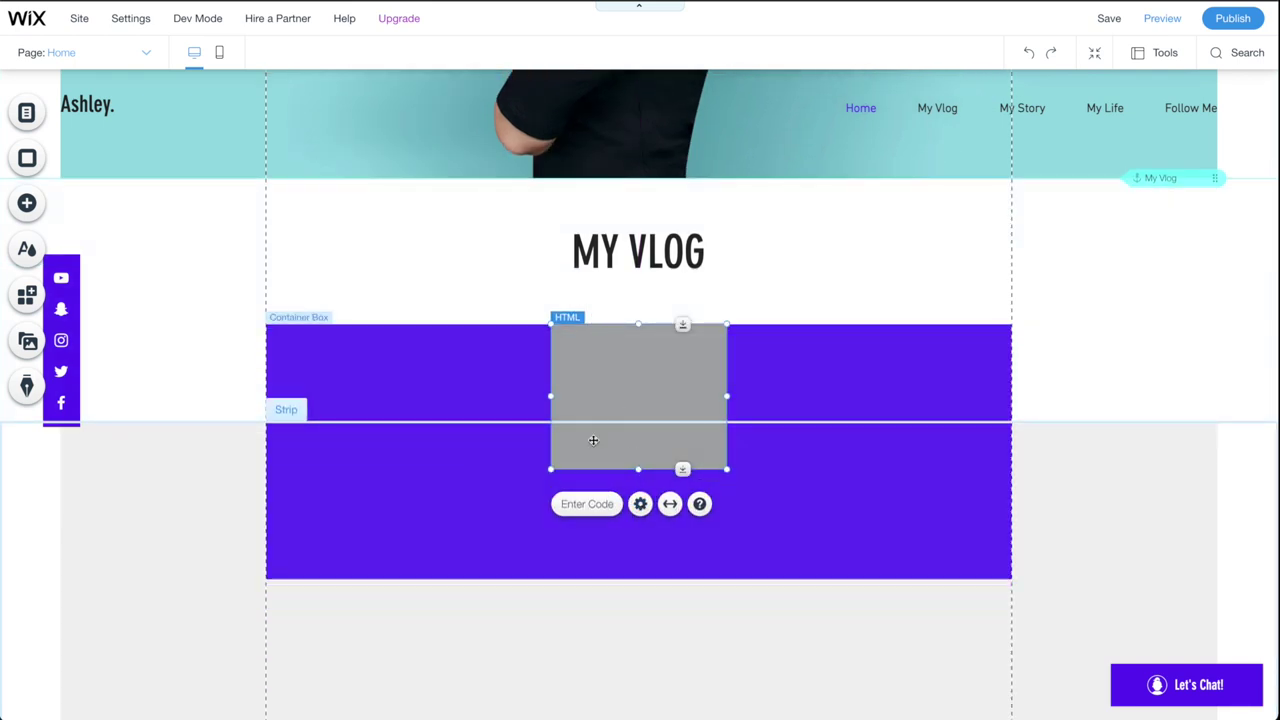
Paste the LIVEpigeon embed code into the HTML widget's code field and apply it.
left_click(598, 503)
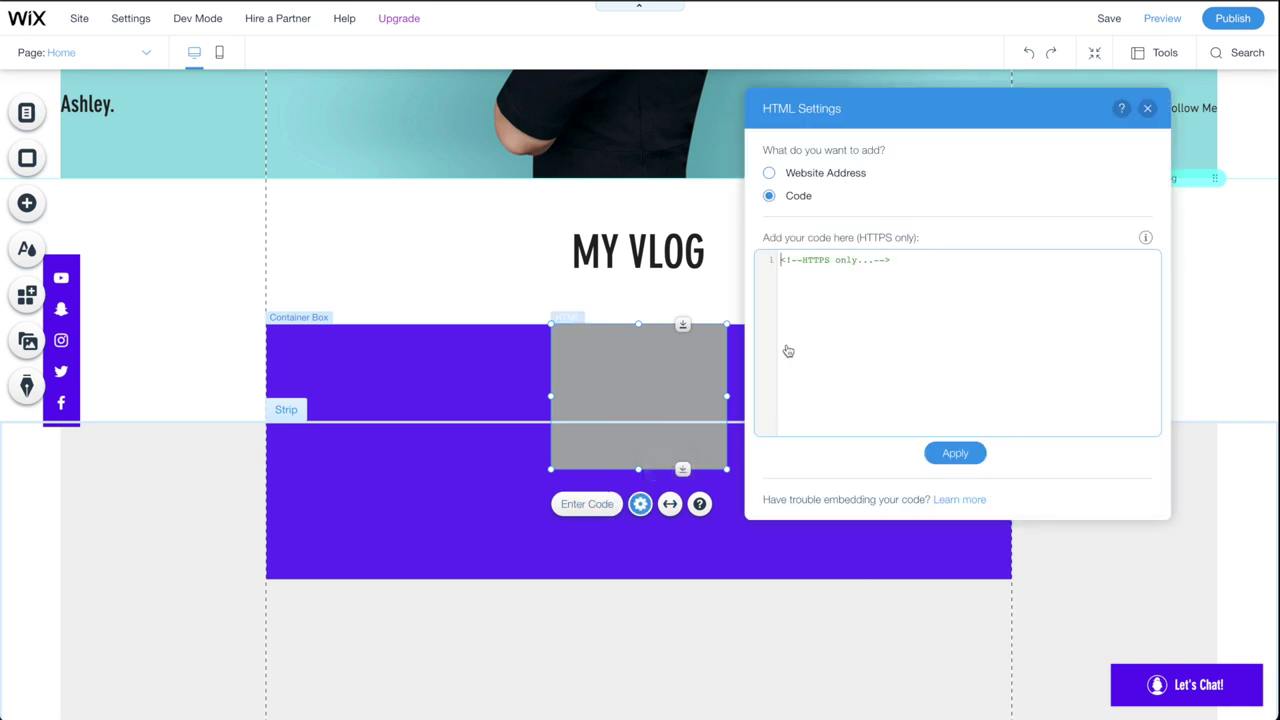
left_click(930, 270)
key("Return")
key("ctrl+v")
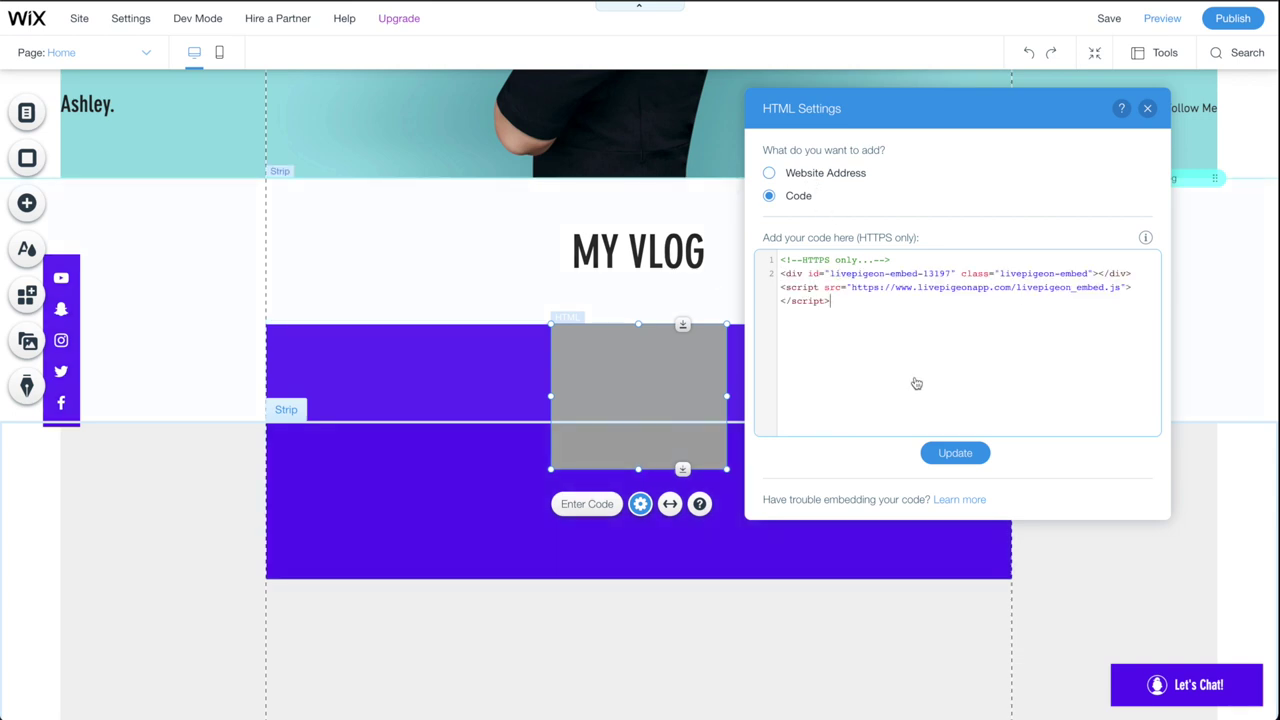
left_click(955, 453)
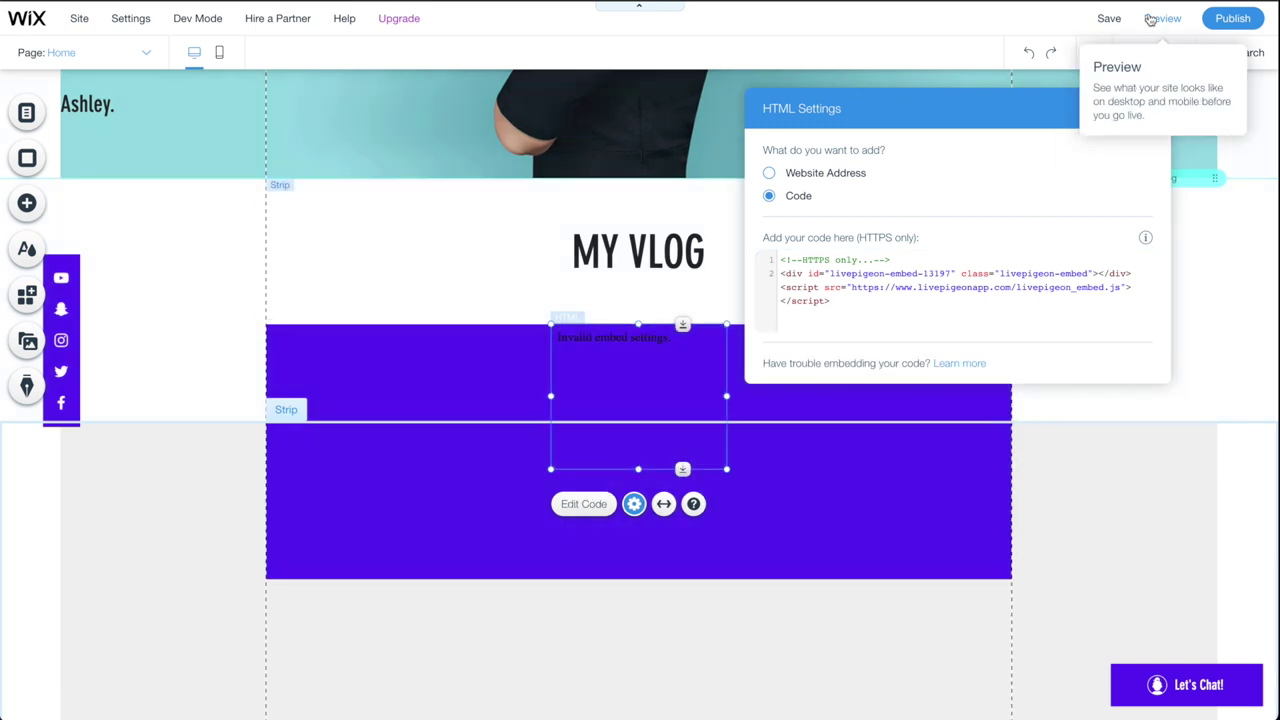
left_click(1152, 18)
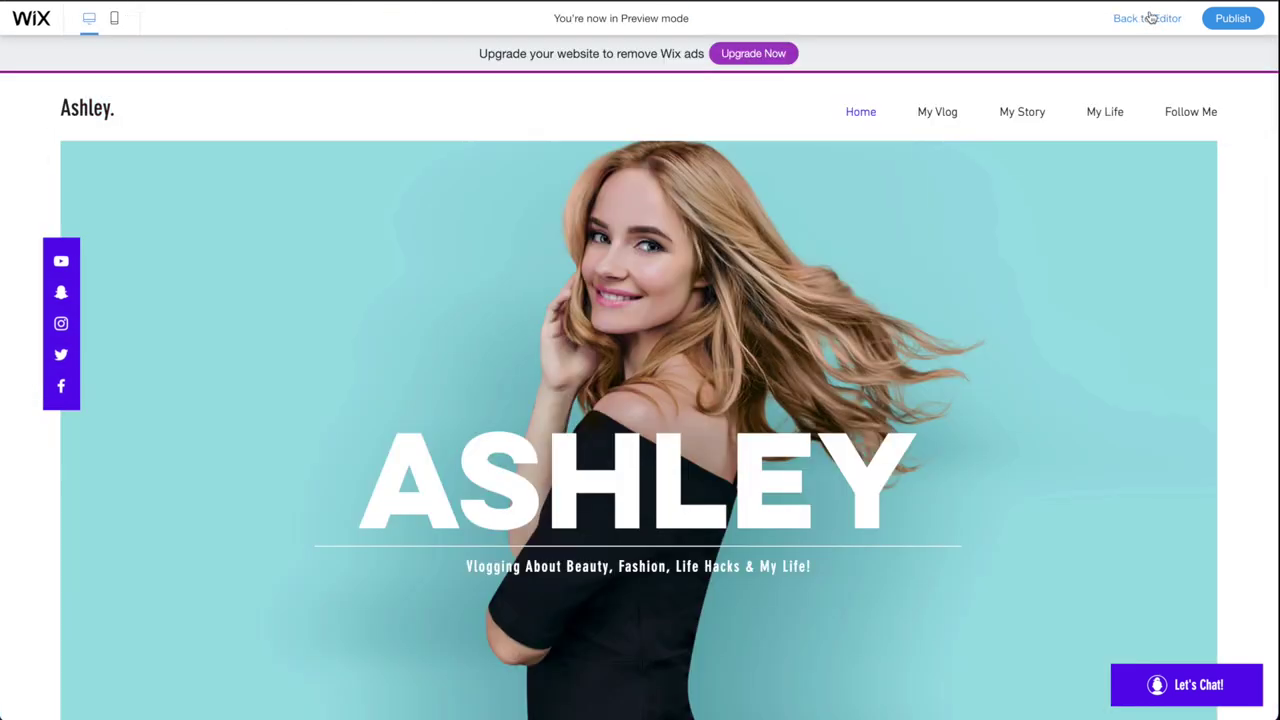
In preview, play, scrub and pause the embedded video under MY VLOG.
scroll(960, 213, "down", 3)
scroll(960, 215, "down", 2)
scroll(960, 218, "down", 2)
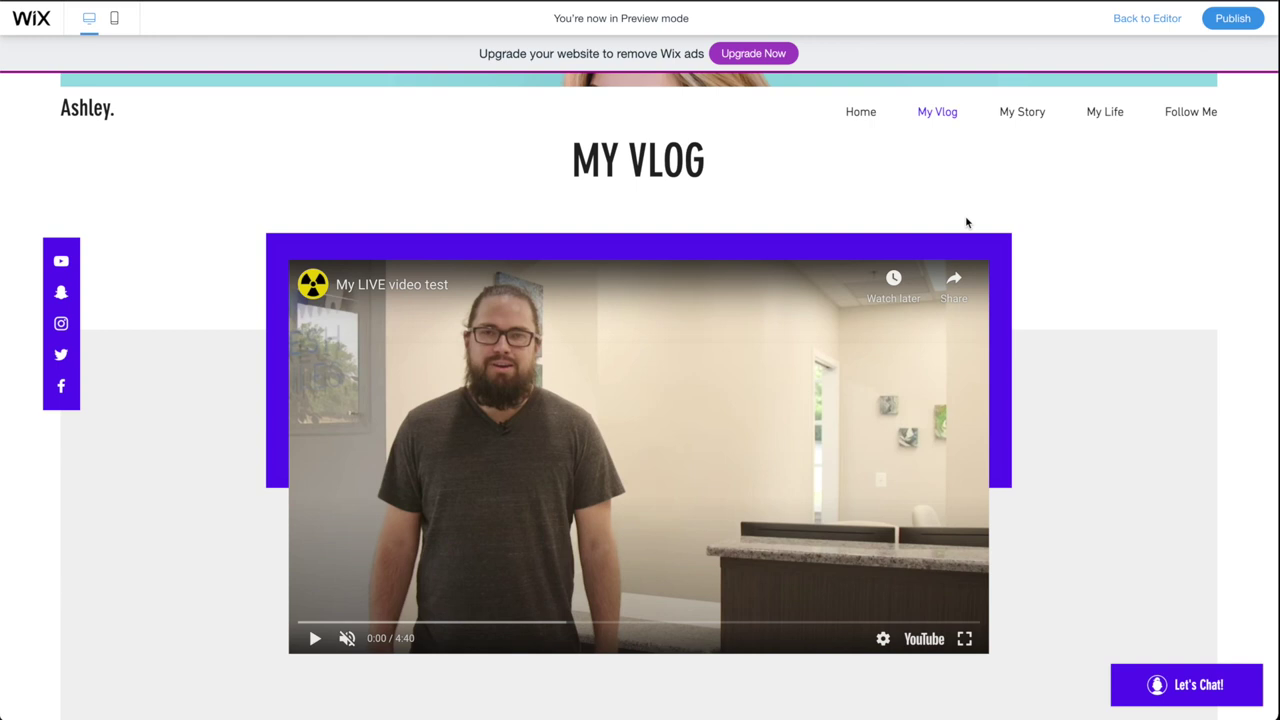
left_click(653, 359)
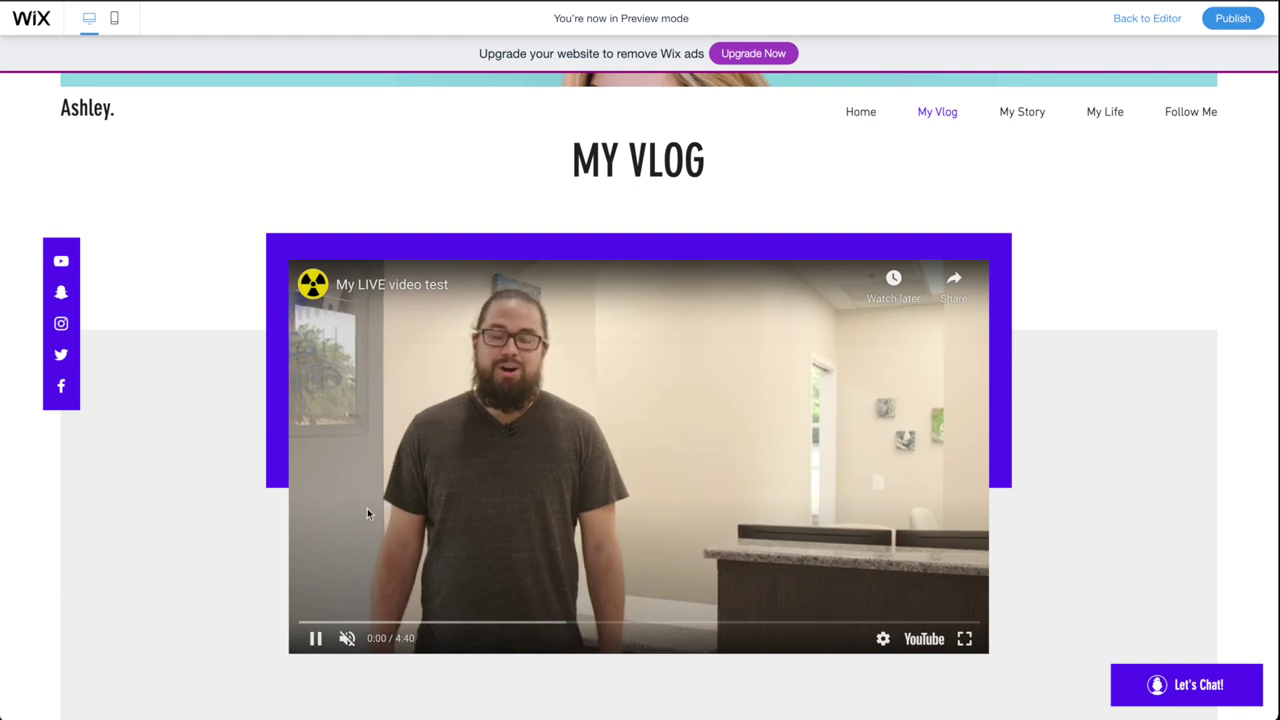
left_click(455, 621)
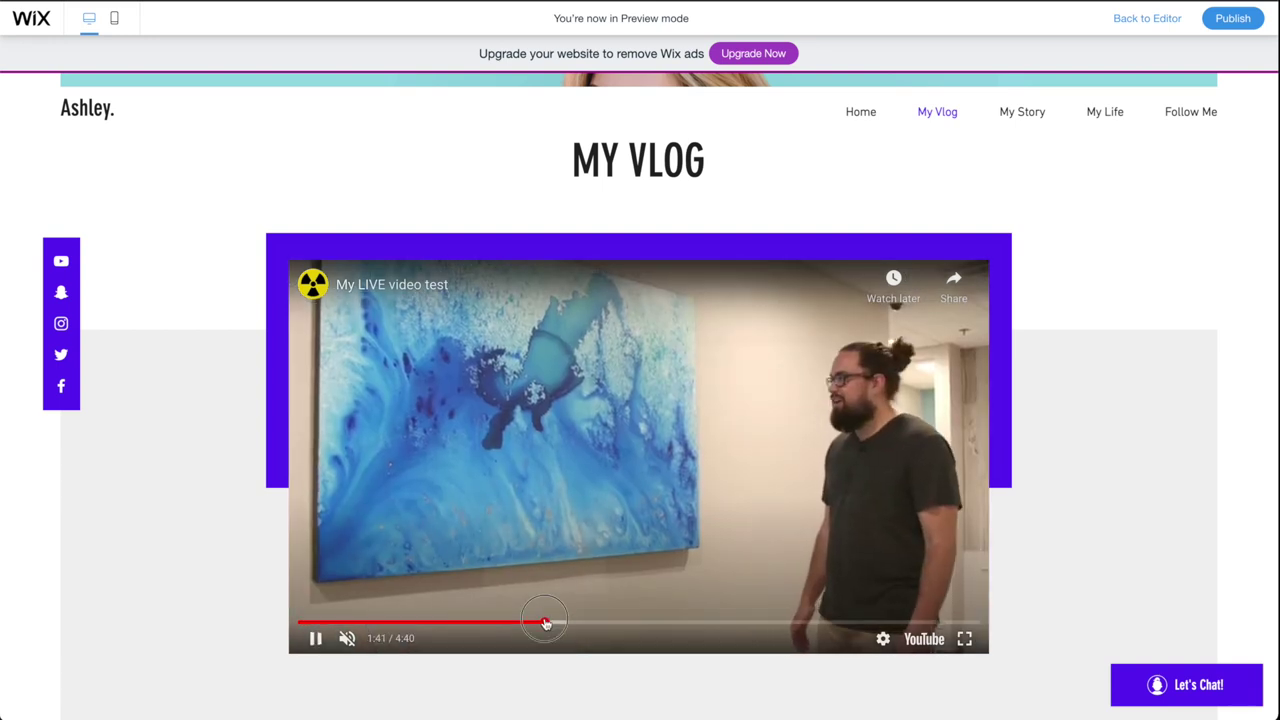
left_click(546, 621)
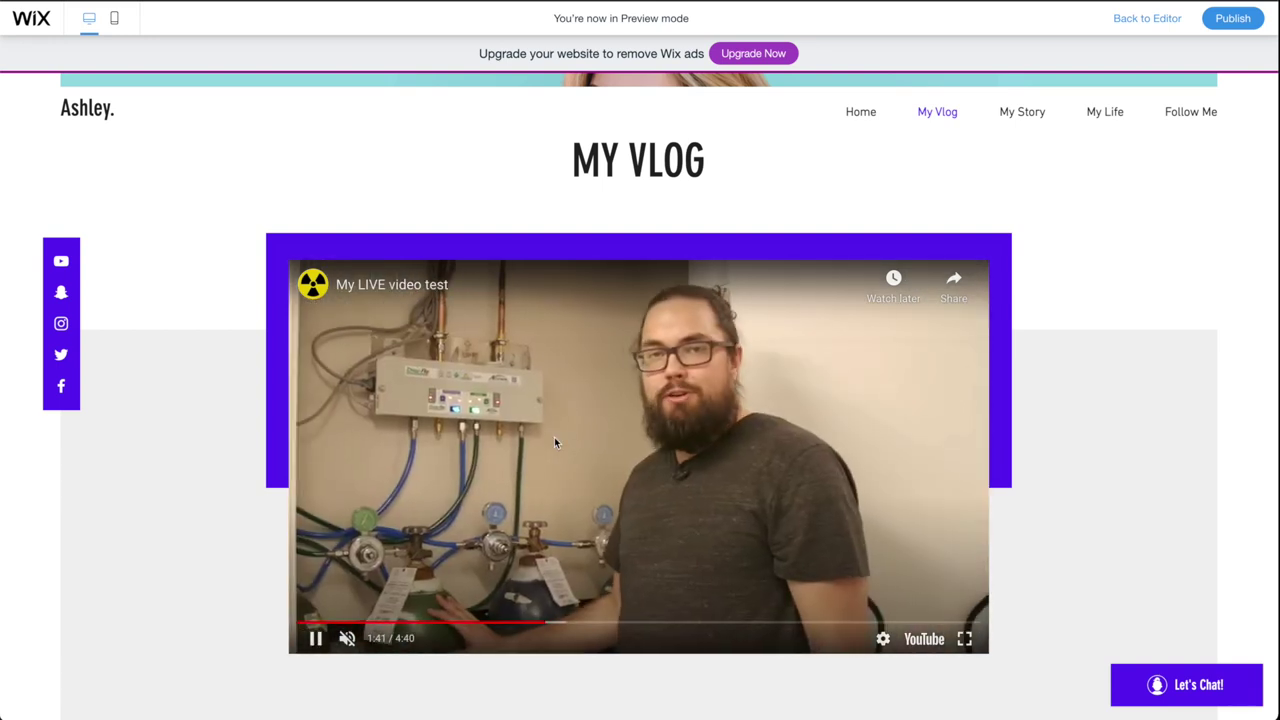
left_click(554, 437)
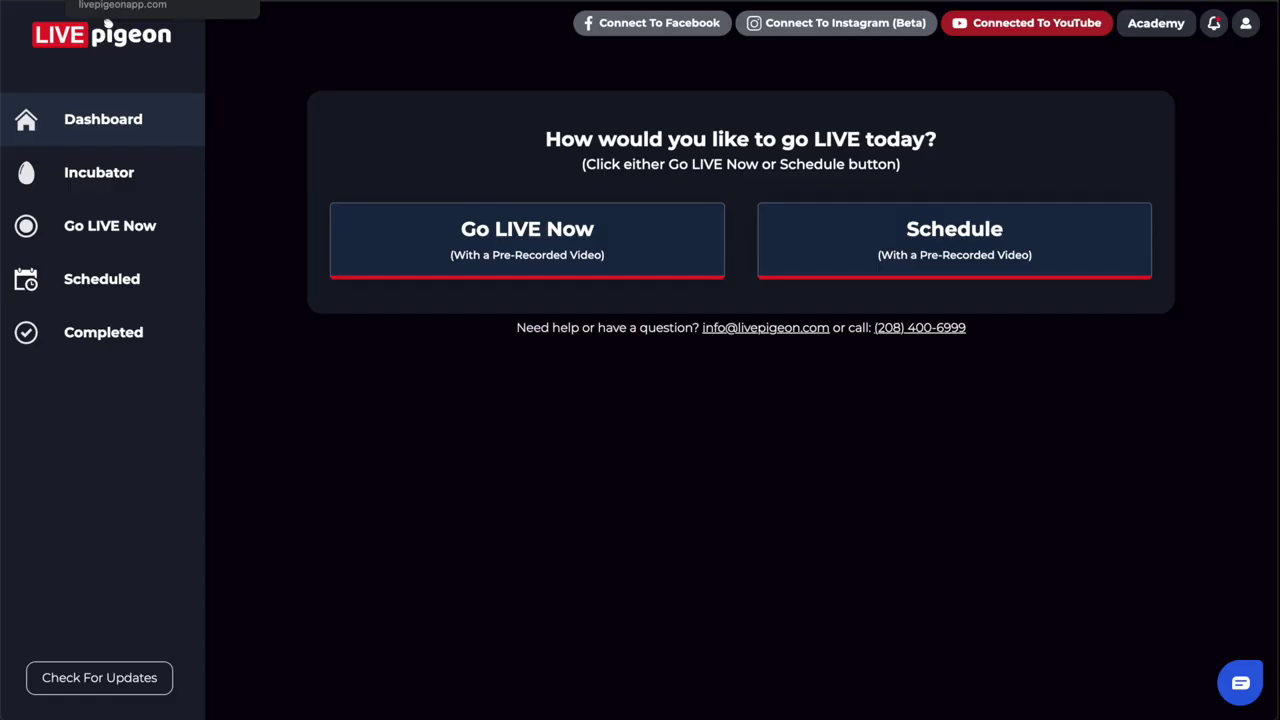
Set up a pre-recorded Go LIVE Now video, Unlisted, titled 'Testing to Wix.com'.
left_click(974, 32)
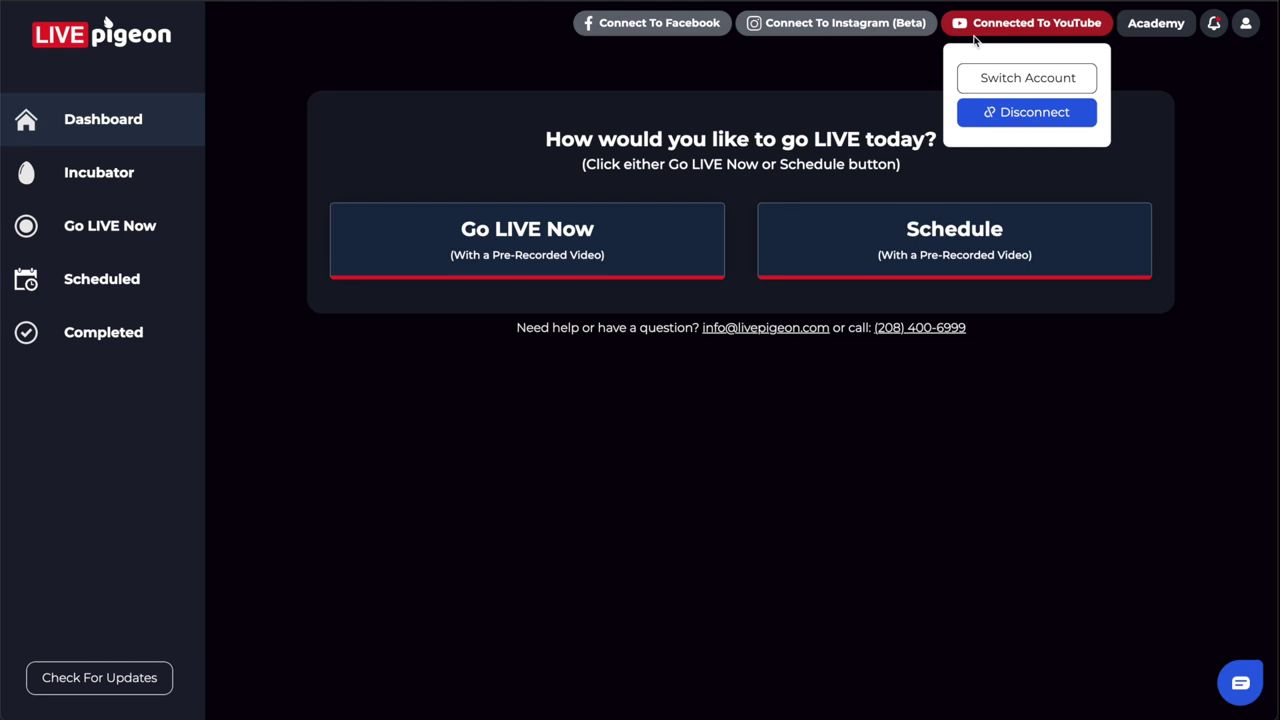
left_click(478, 272)
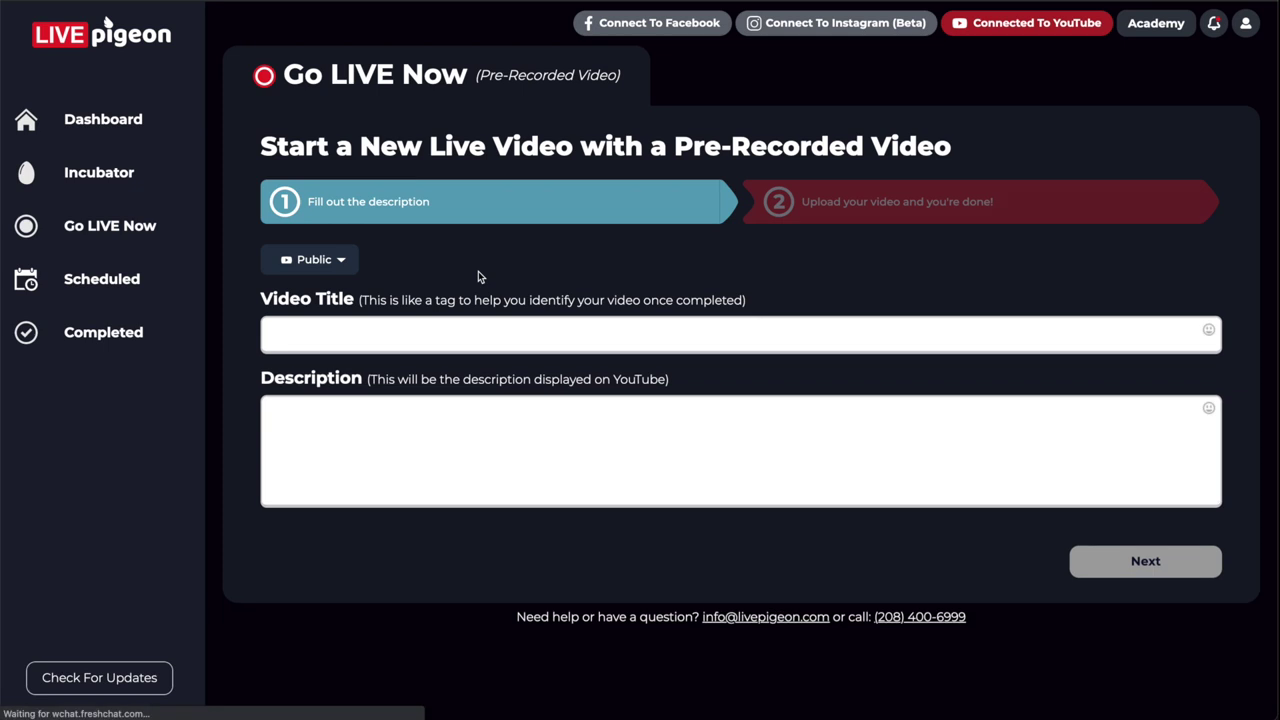
left_click(340, 260)
left_click(333, 357)
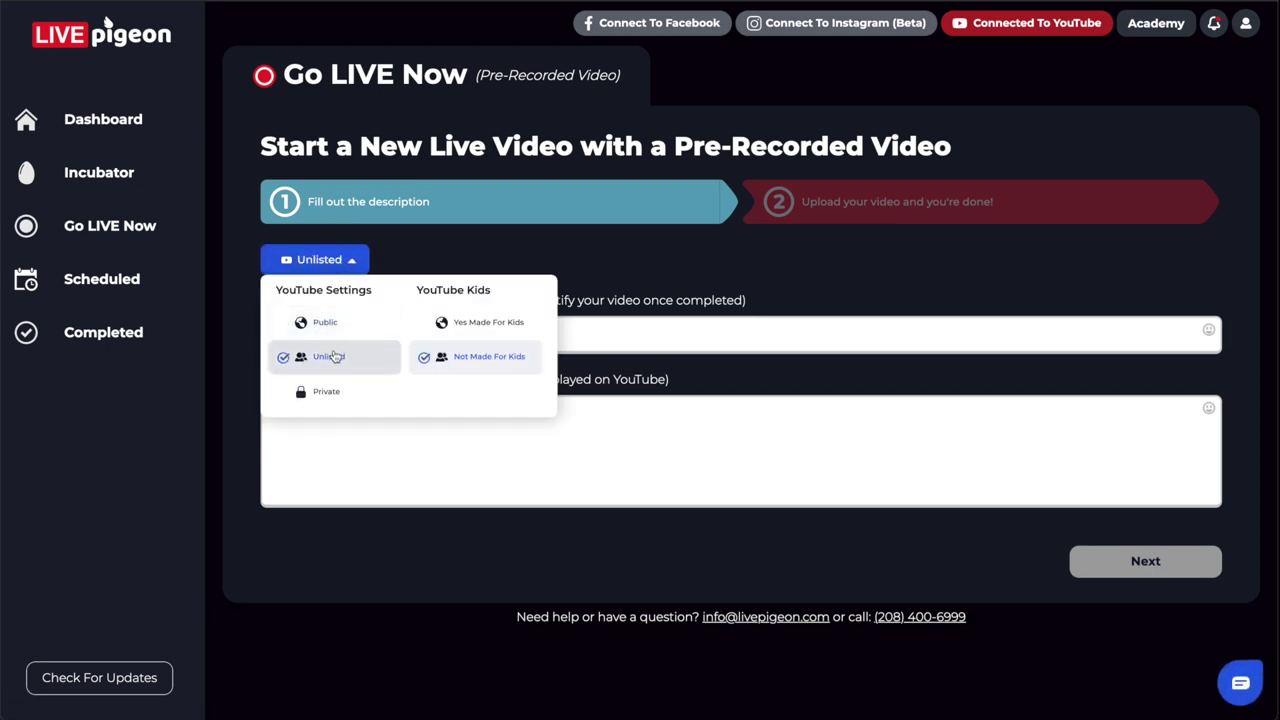
left_click(620, 338)
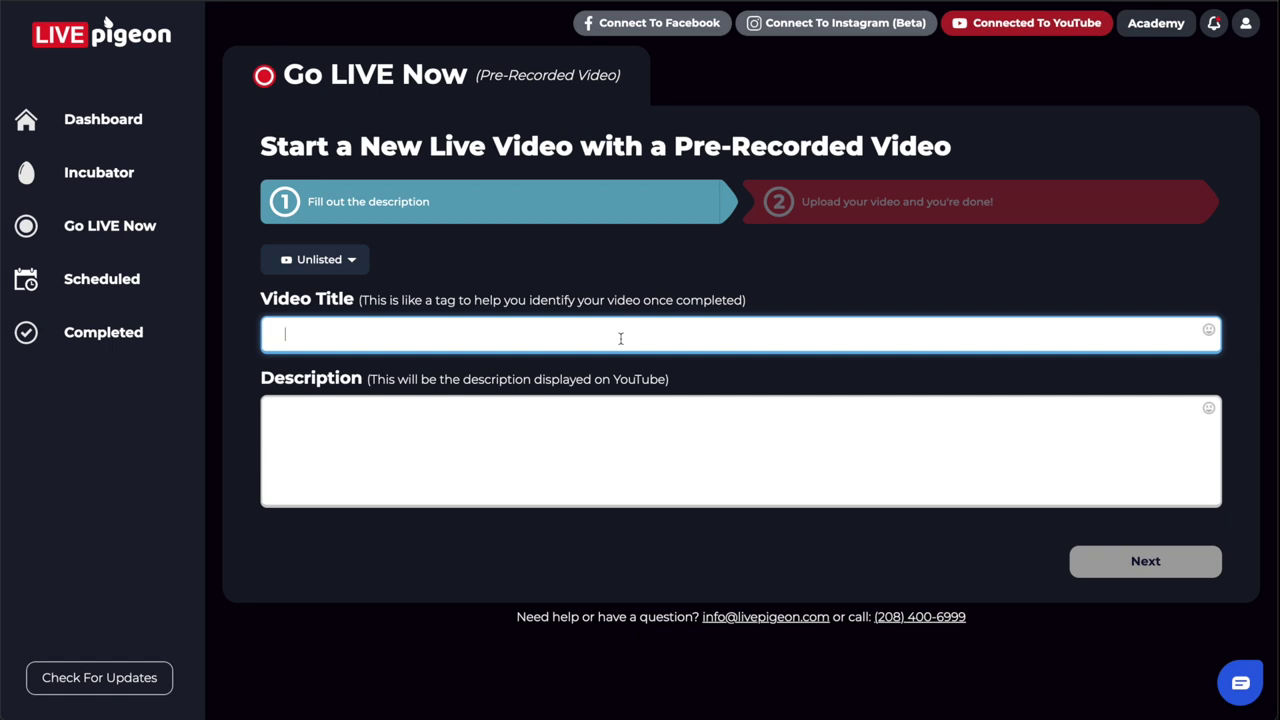
type("Testing to Wi")
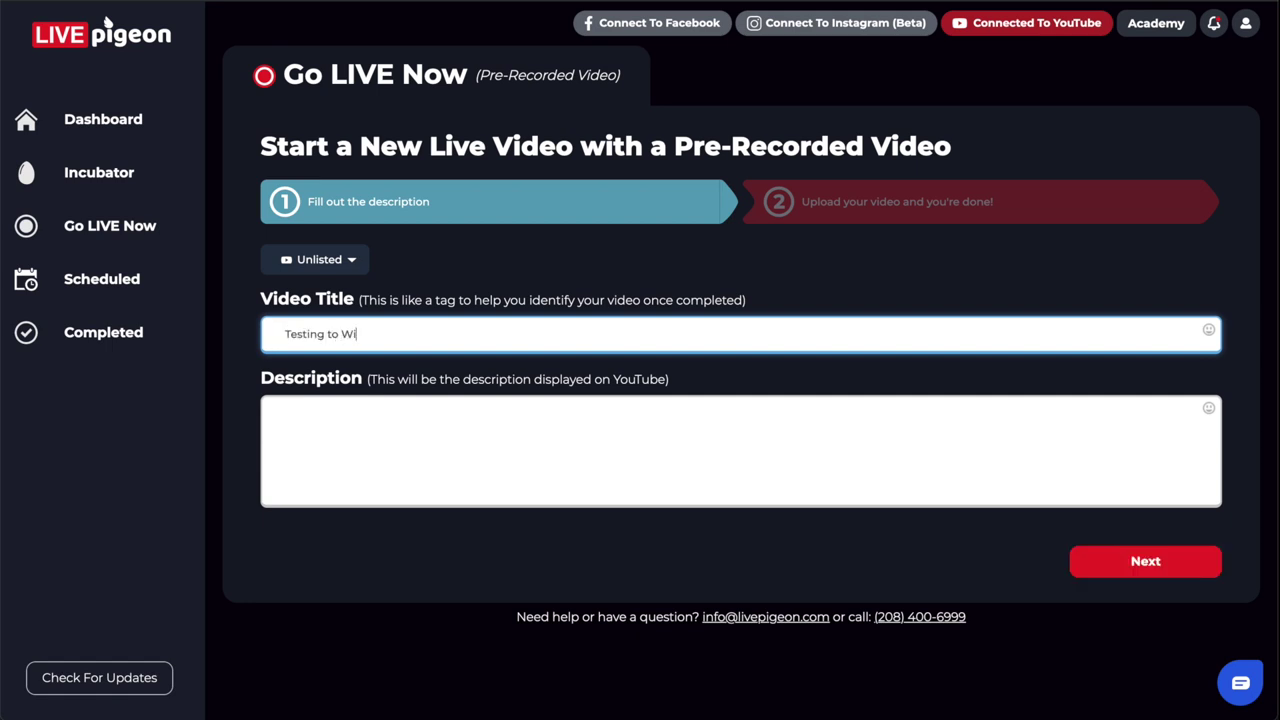
type("x.com")
left_click(1124, 569)
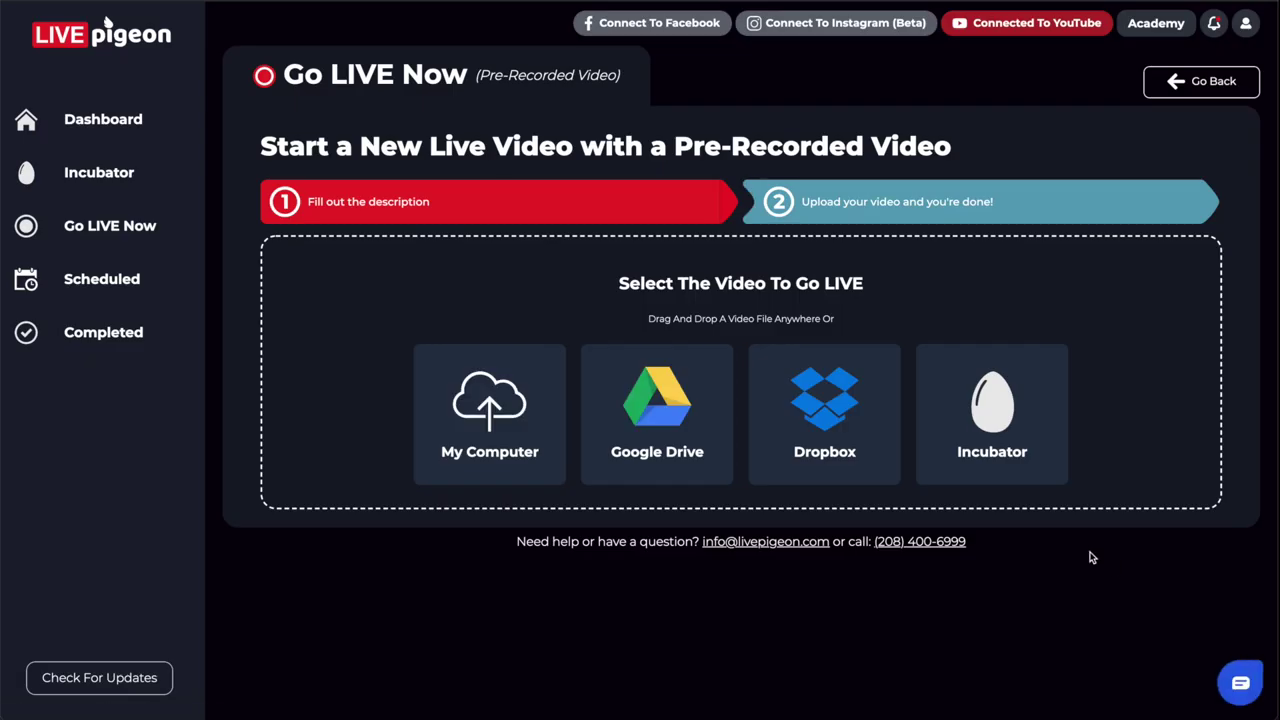
Pick a previously uploaded video from the Incubator to stream live on YouTube.
left_click(971, 443)
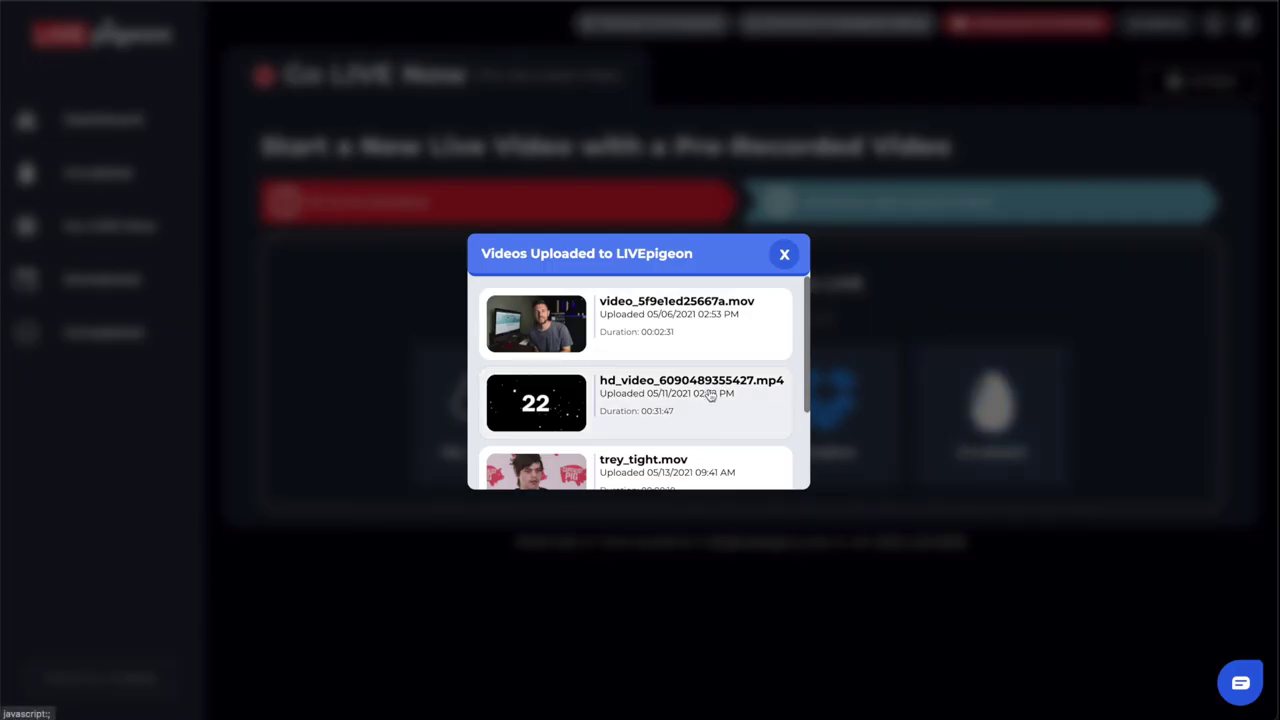
left_click(676, 337)
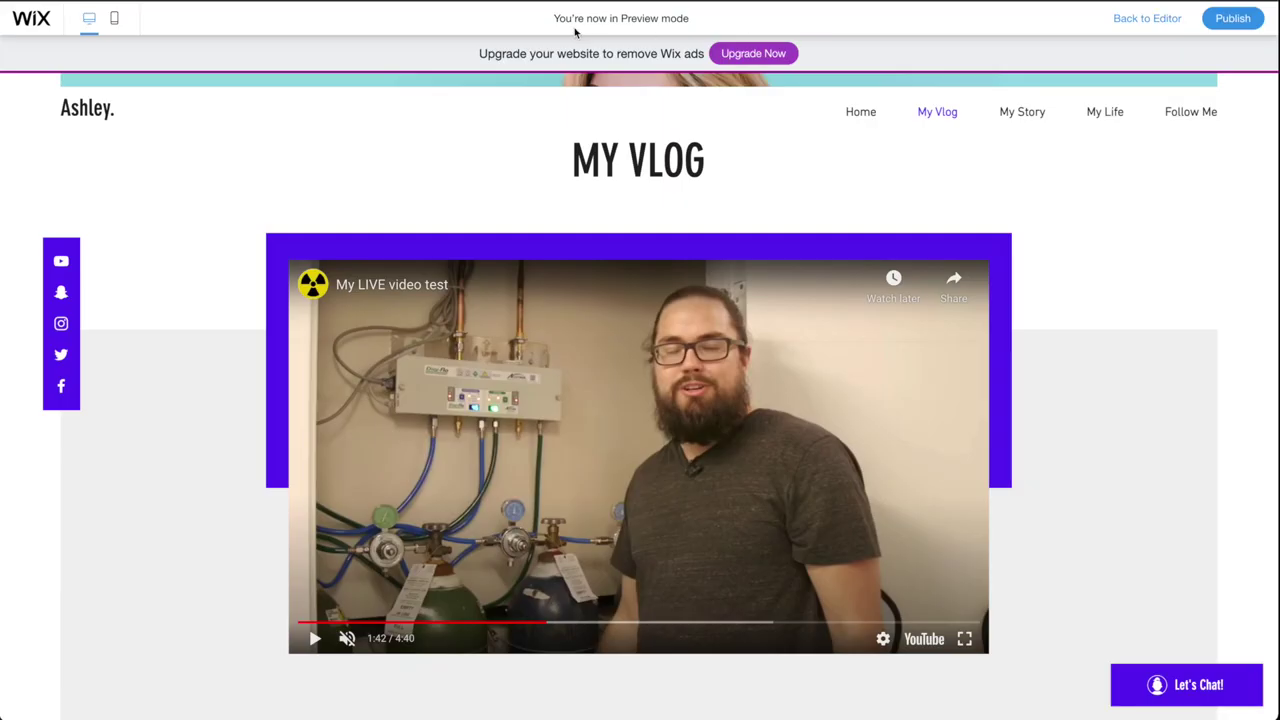
Play the live 'Testing to Wix.com' stream in the MY VLOG embed in preview.
scroll(790, 256, "down", 5)
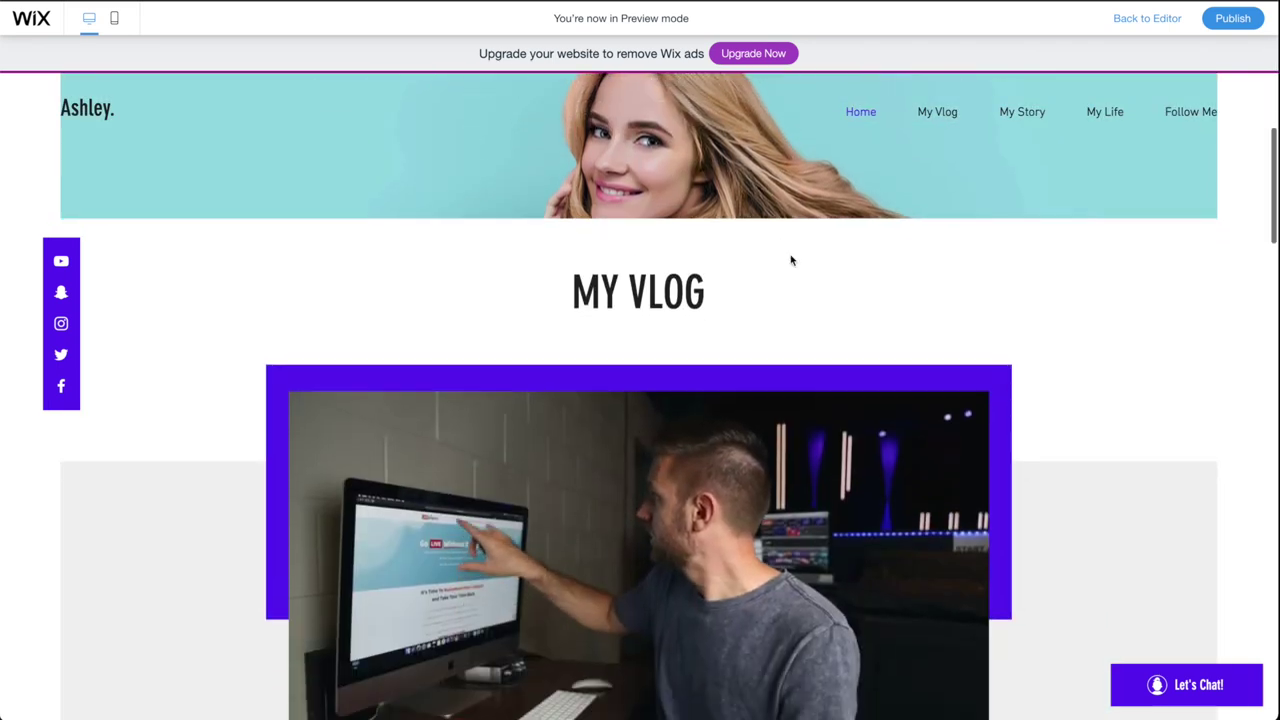
scroll(790, 260, "down", 2)
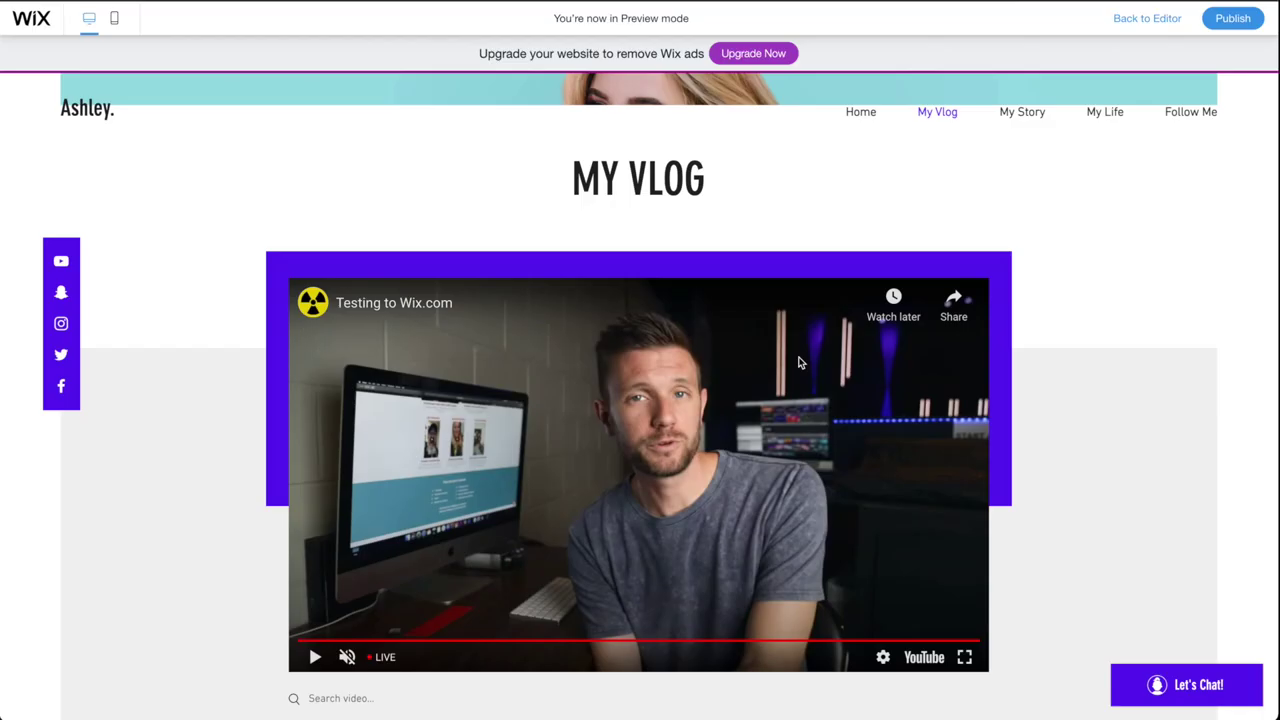
left_click(695, 478)
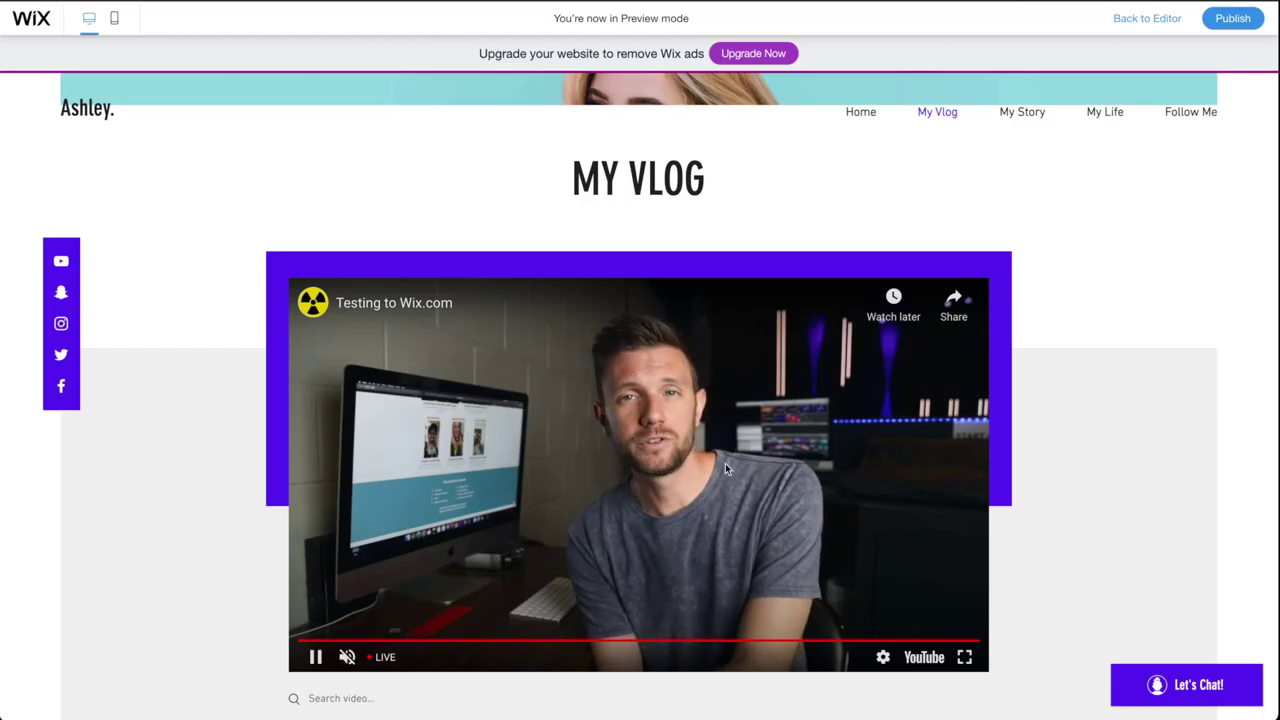